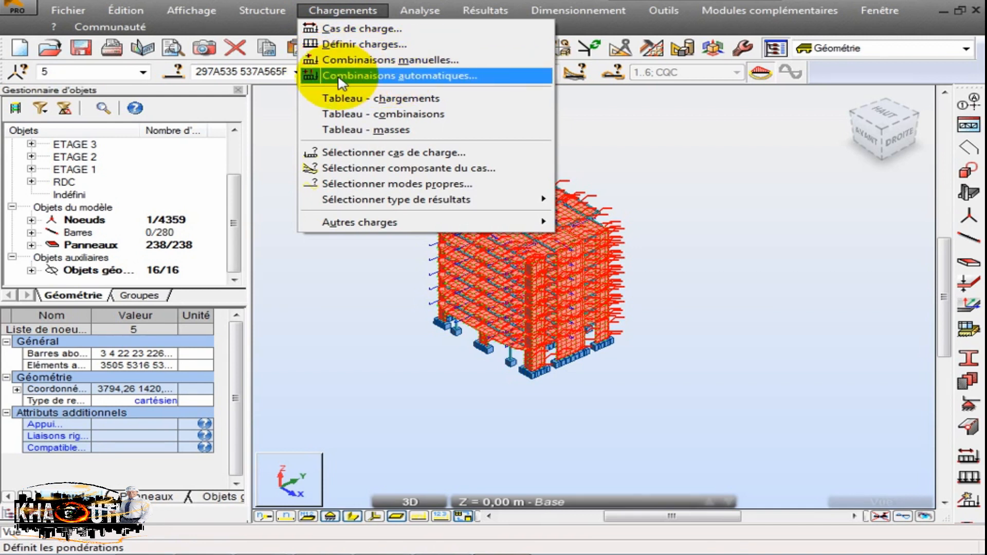
left_click(399, 60)
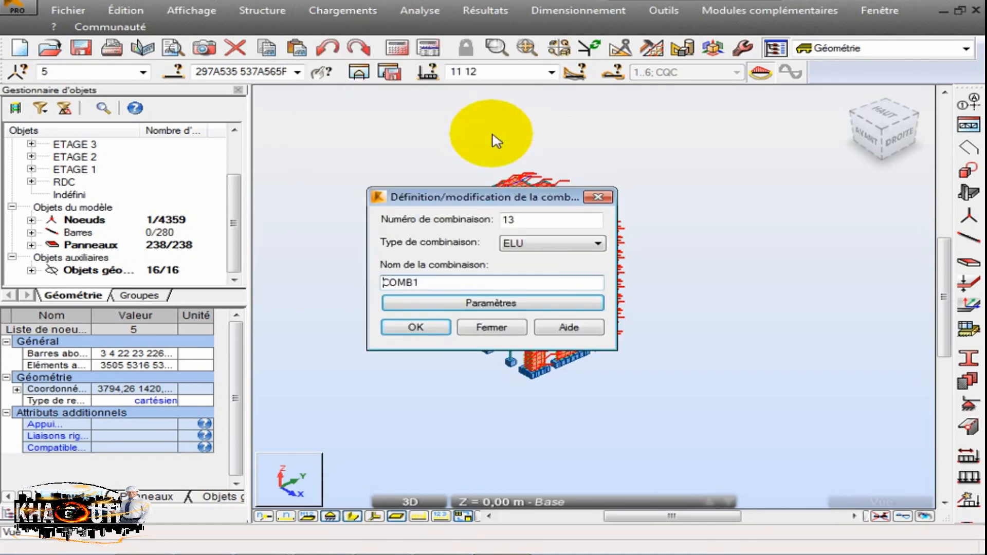
left_click(529, 242)
left_click(517, 240)
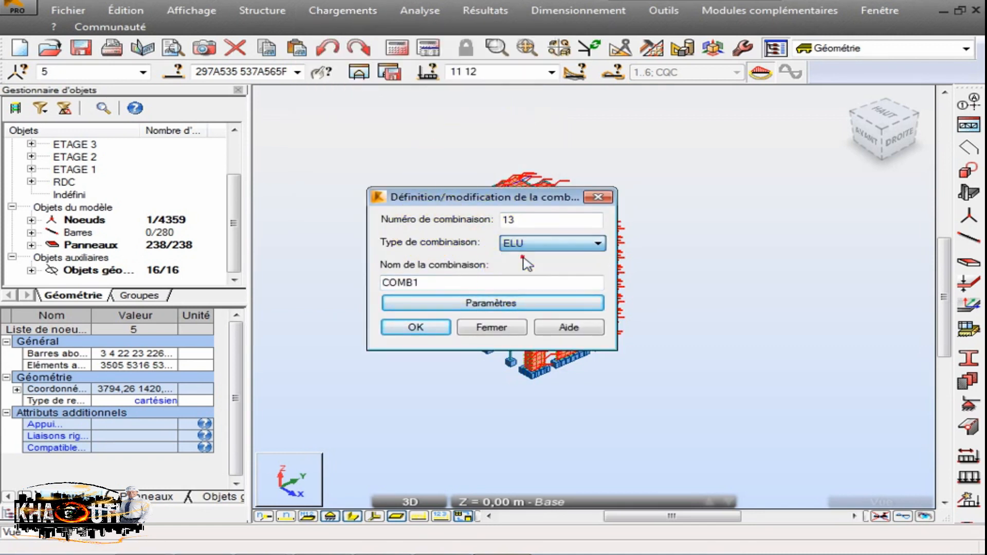
left_click(603, 203)
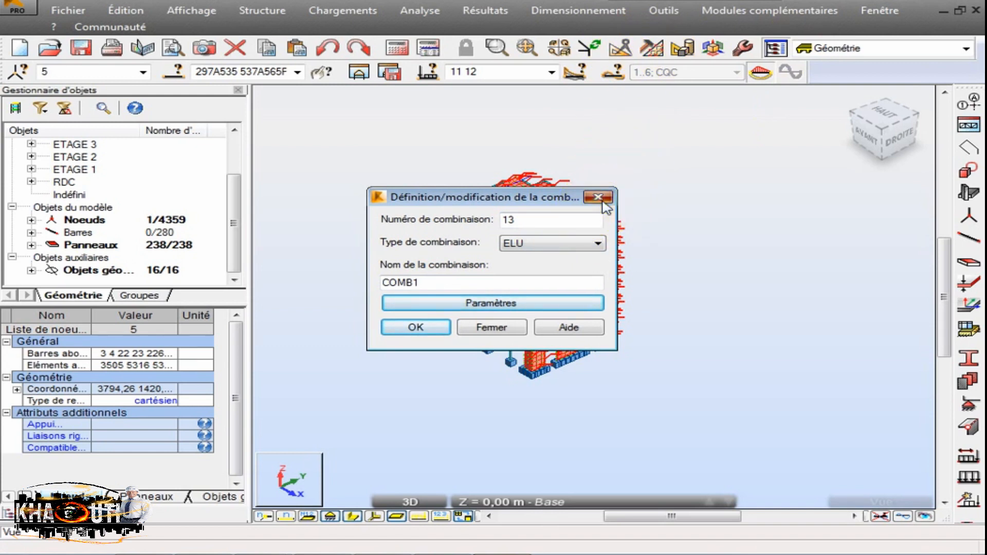
- In the job preferences, set the load combination code (Pondérations) to BAEL 91 and accept
left_click(495, 10)
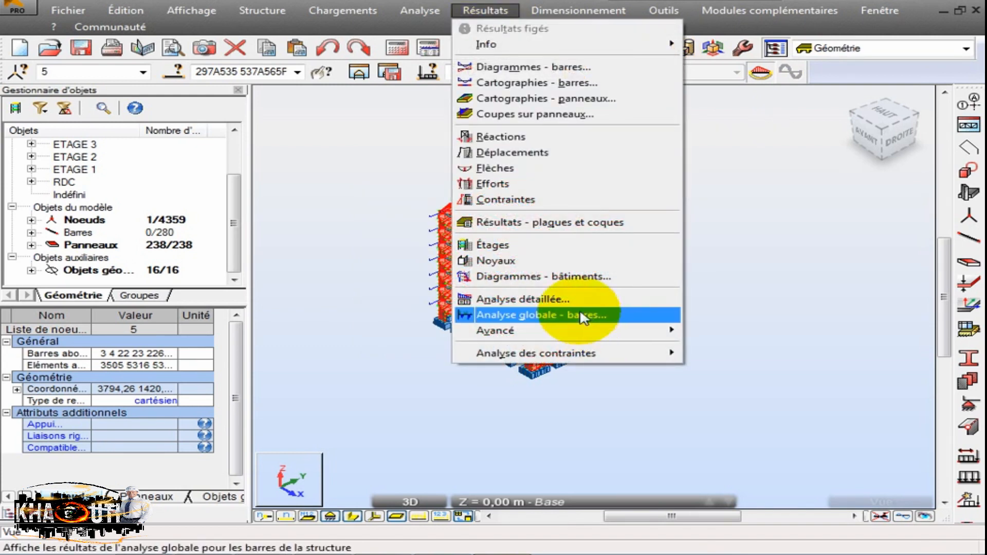
mouse_move(671, 9)
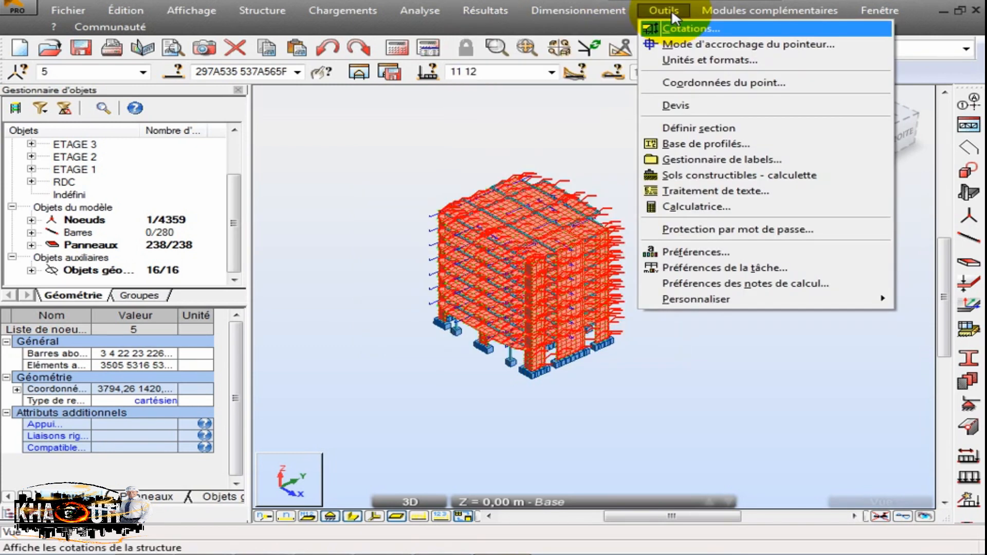
left_click(695, 268)
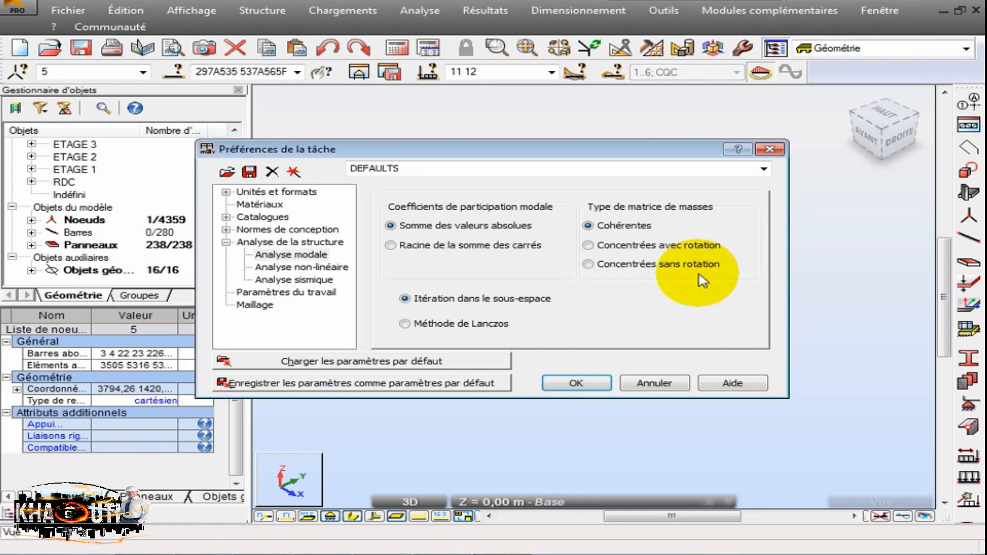
left_click(226, 230)
left_click(273, 241)
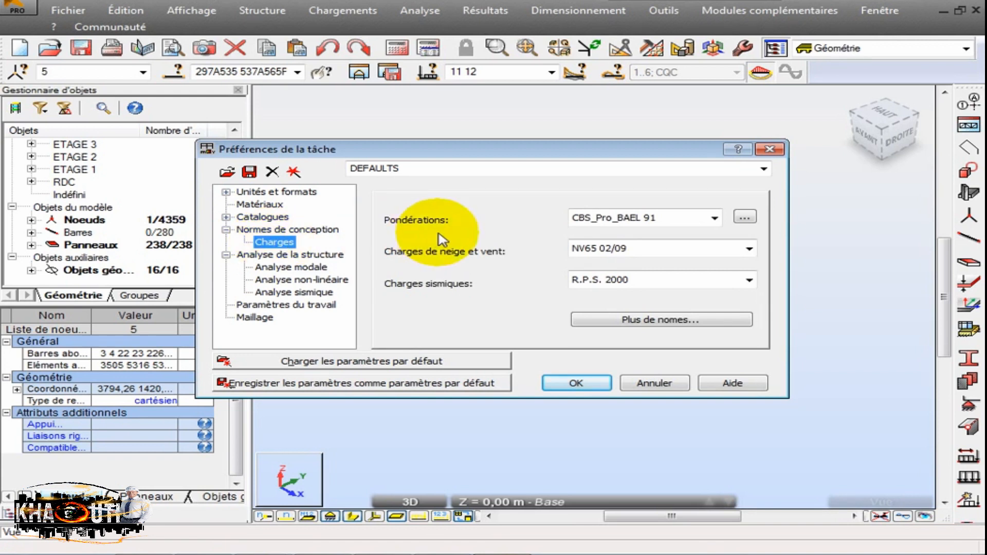
left_click(642, 223)
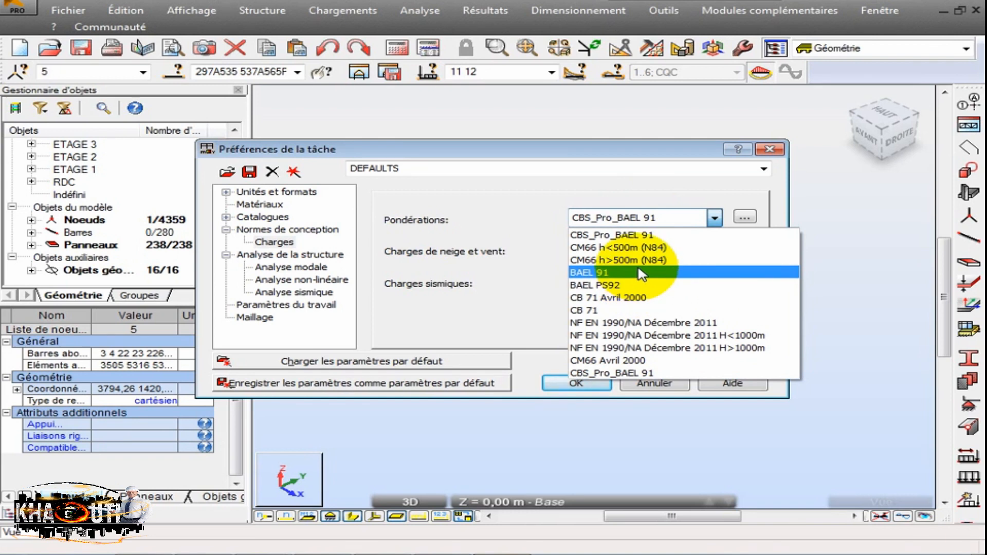
left_click(641, 274)
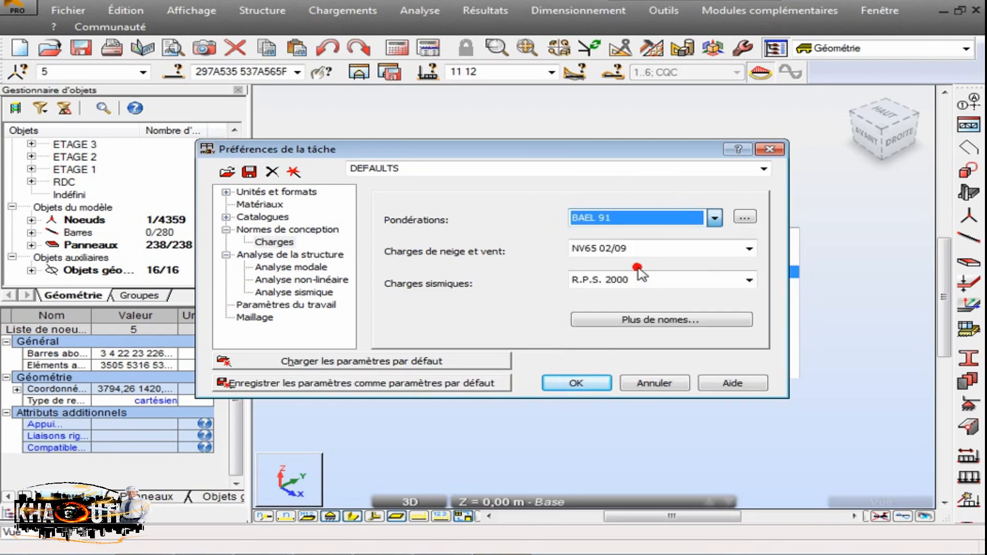
left_click(574, 385)
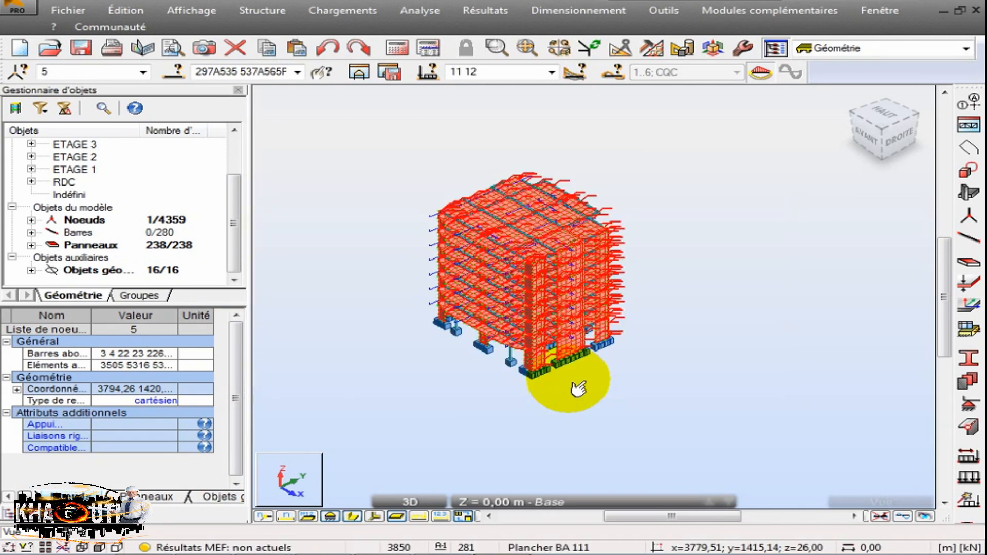
- Create a manual load combination of type ELU named "ELU (1)"
left_click(332, 10)
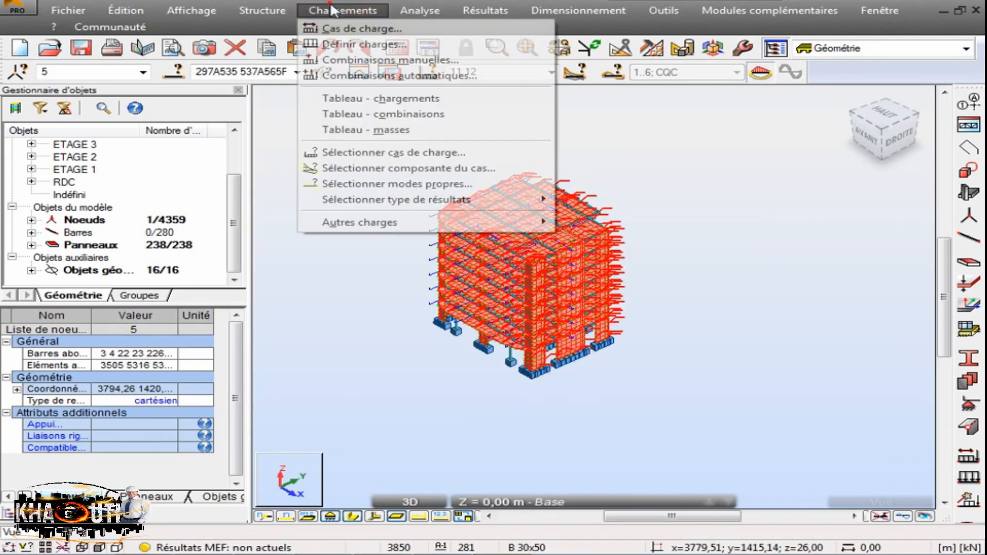
left_click(360, 60)
double_click(419, 283)
type("ELU (1")
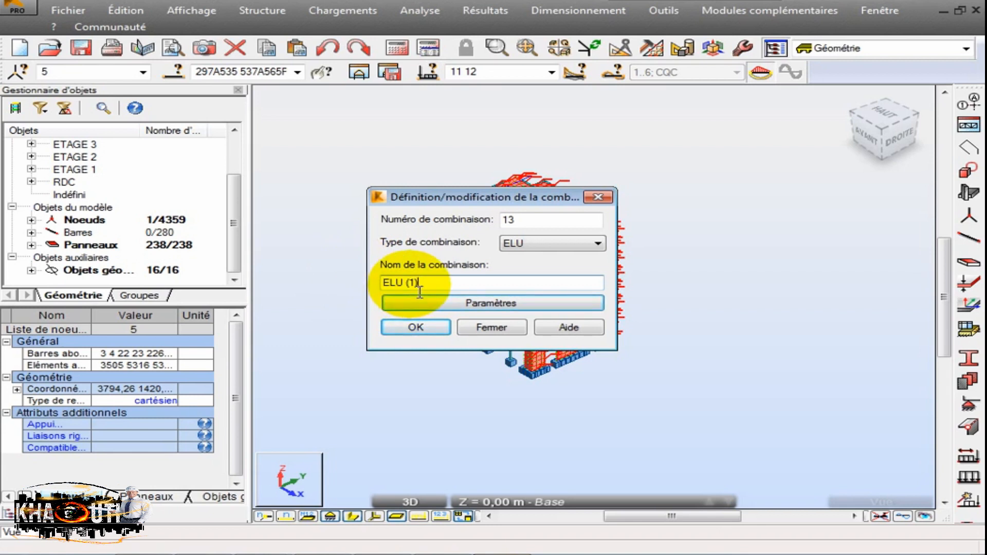
left_click(414, 329)
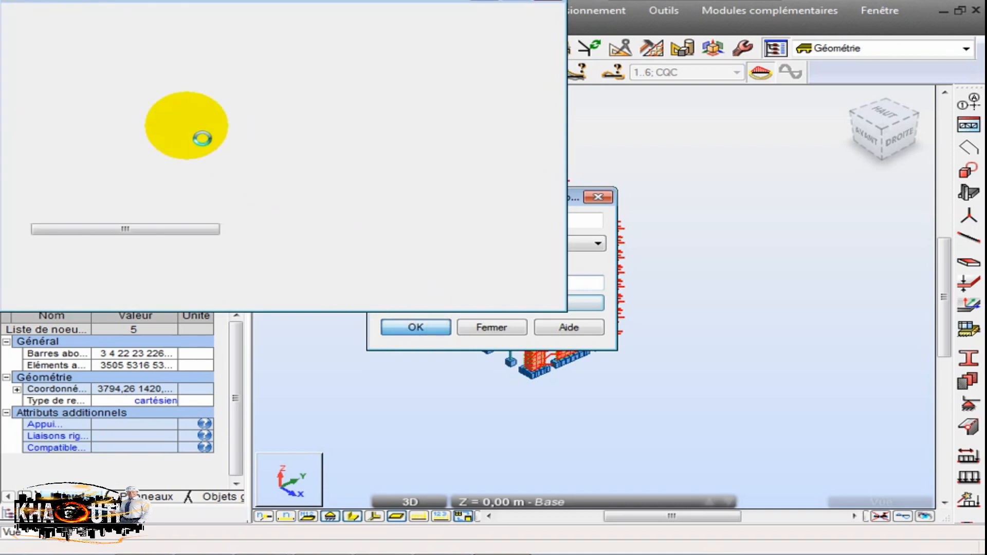
- Add the load cases Poids propre and permanente to the ELU (1) combination with a coefficient of 1.35
left_click_drag(253, 11, 550, 129)
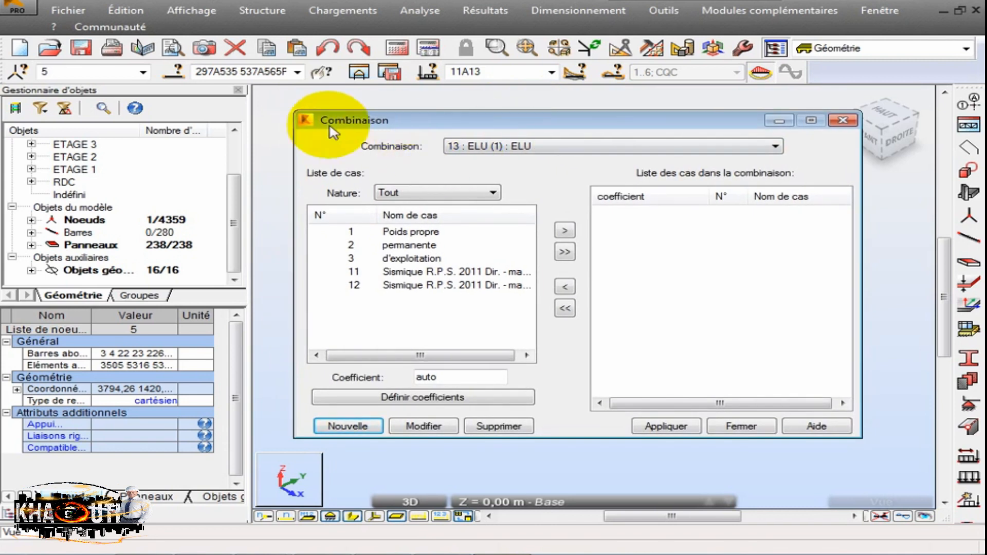
left_click(424, 198)
left_click(452, 239)
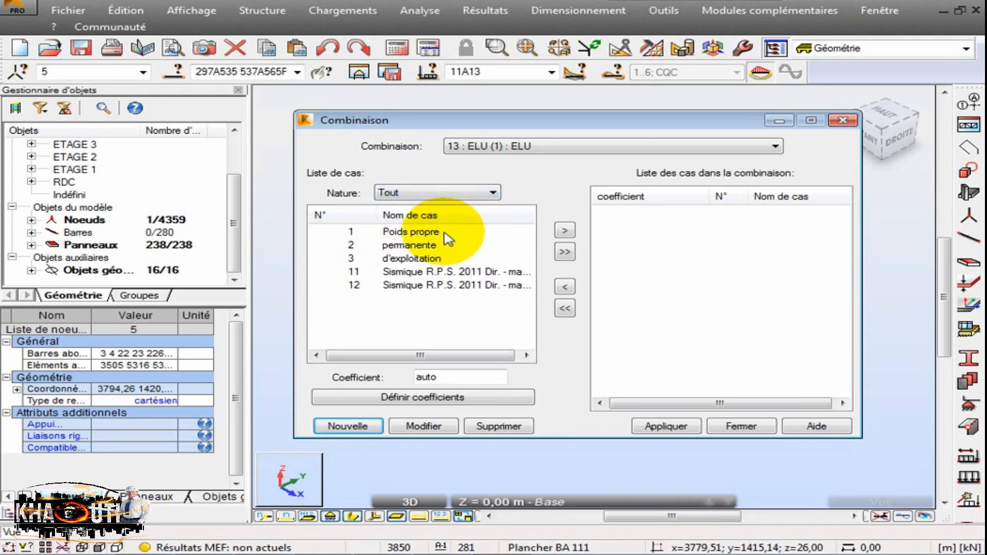
left_click(353, 232)
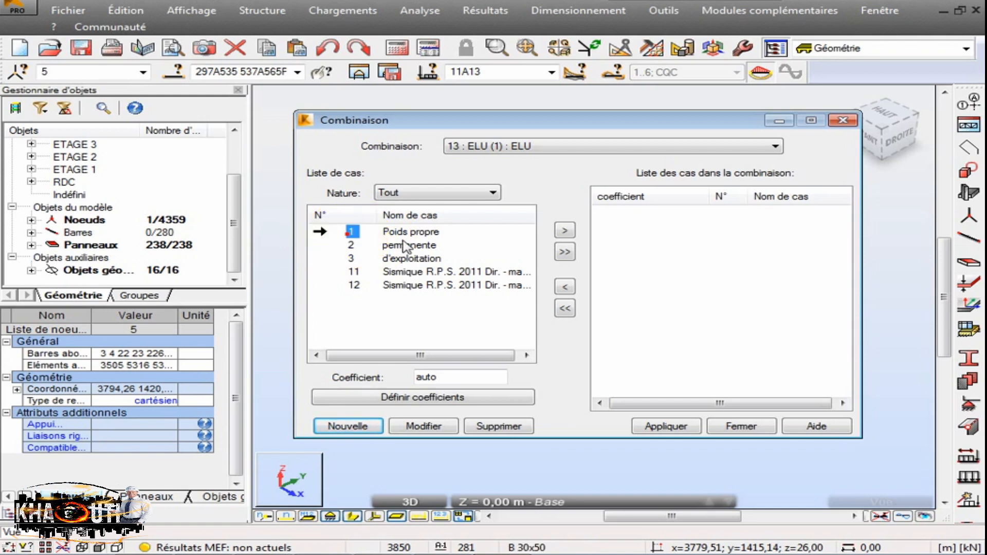
left_click(350, 245, "ctrl")
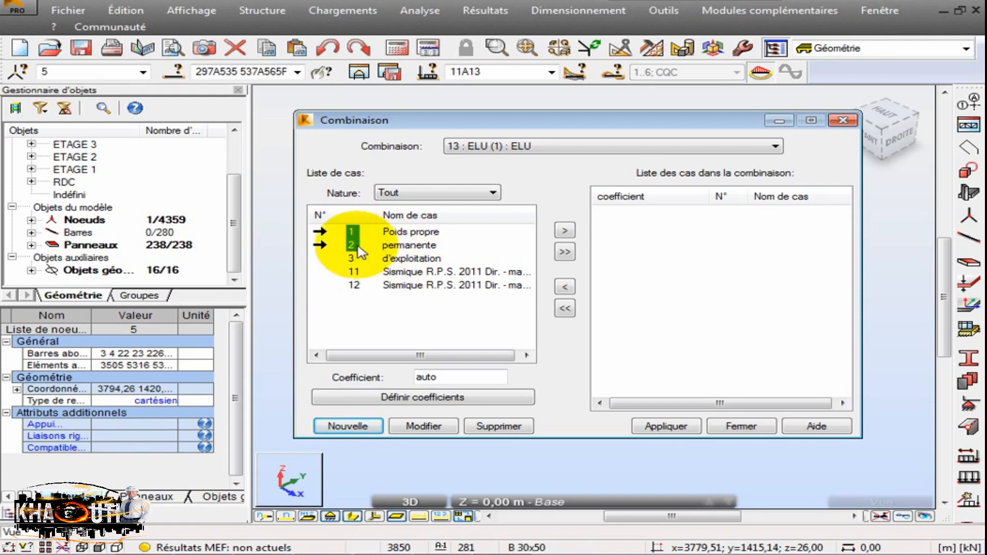
left_click(441, 376)
type("1.35")
left_click(565, 230)
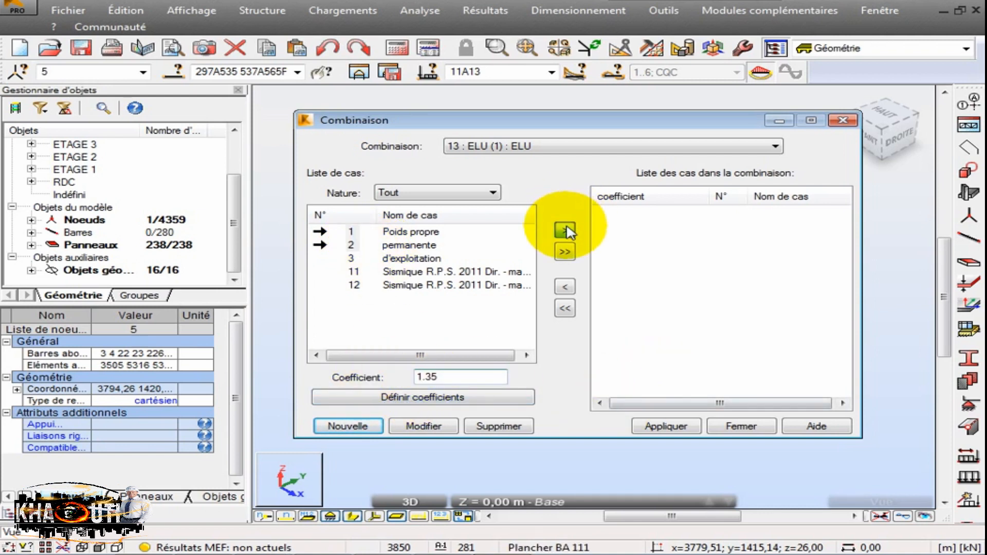
- Add the d'exploitation case to the ELU (1) combination with a coefficient of 1.5 and apply the combination
left_click(353, 232)
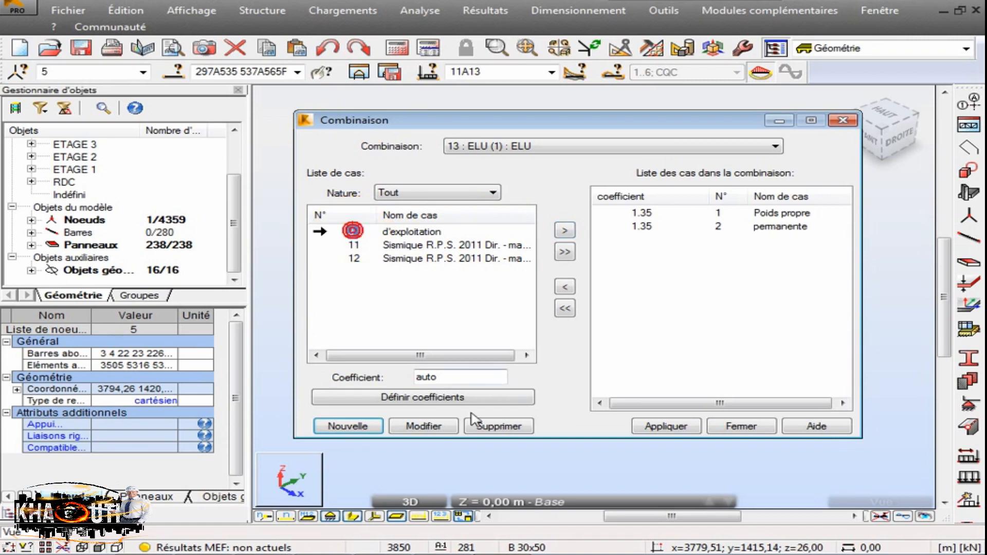
type("1.5")
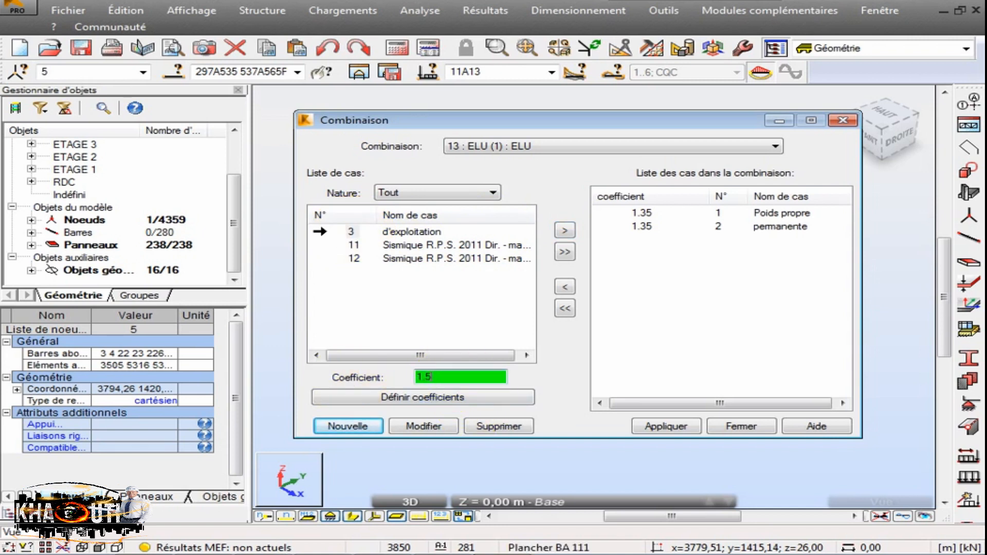
left_click(565, 230)
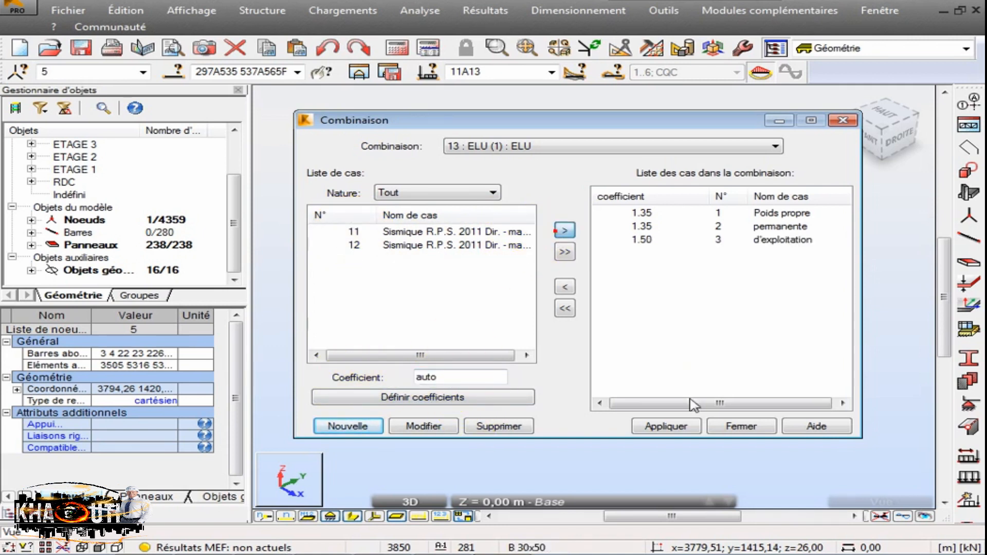
left_click(651, 426)
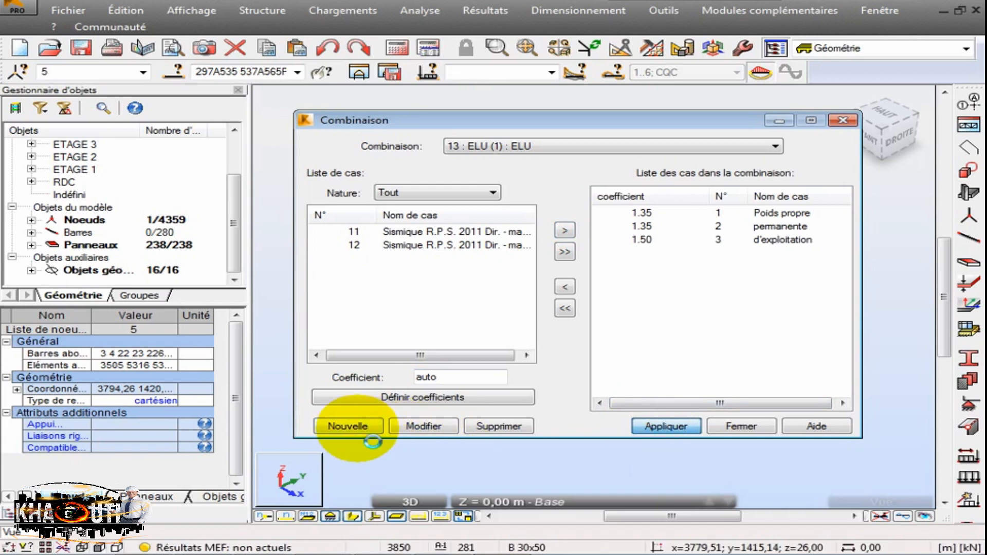
- Create a new load combination of type ELS named "ELS (1)"
left_click(348, 427)
left_click(661, 249)
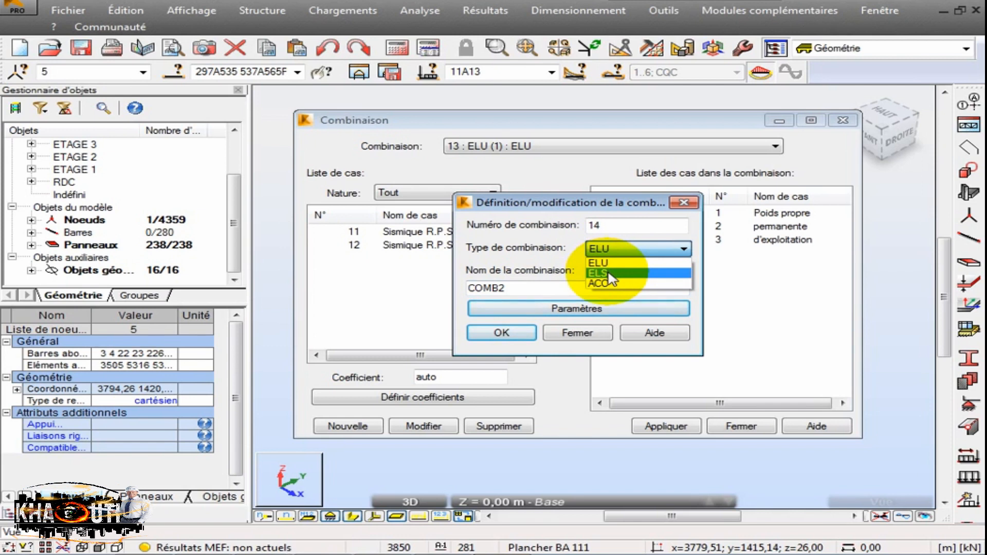
left_click(610, 280)
double_click(509, 288)
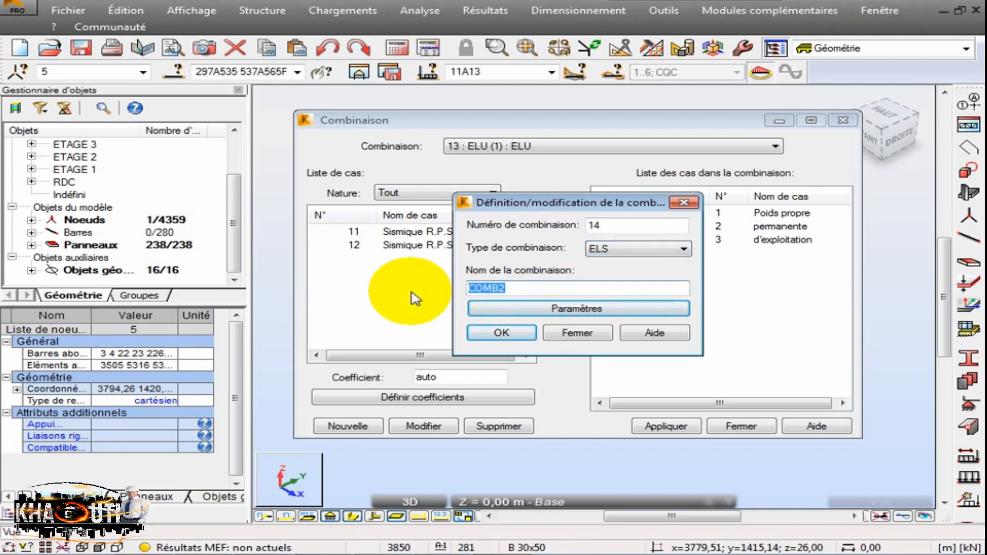
type("ELS")
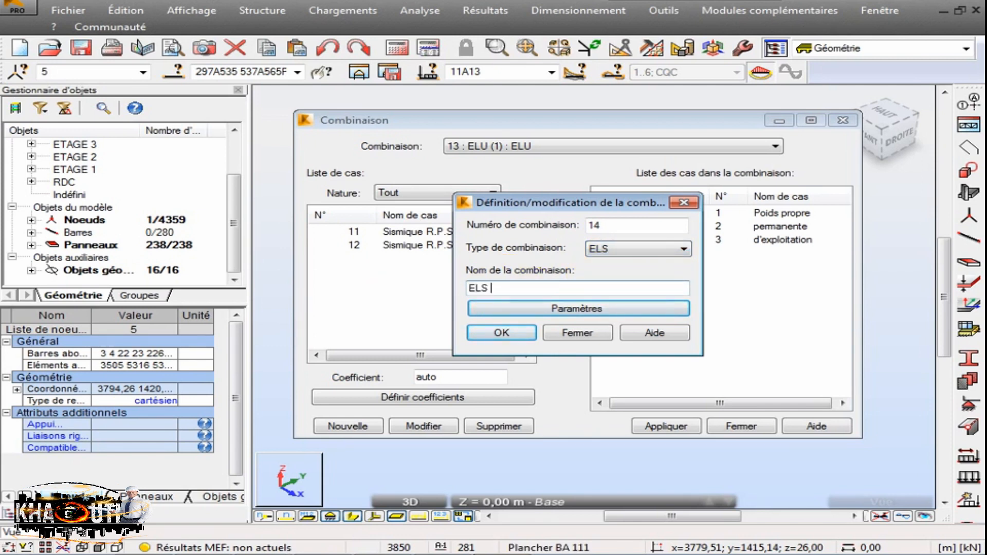
type(" (1)")
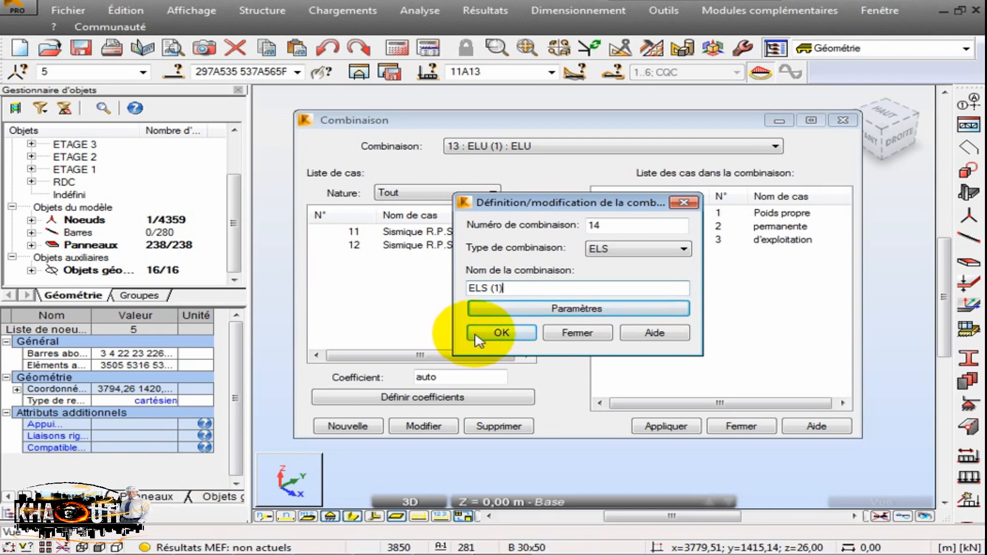
left_click(493, 333)
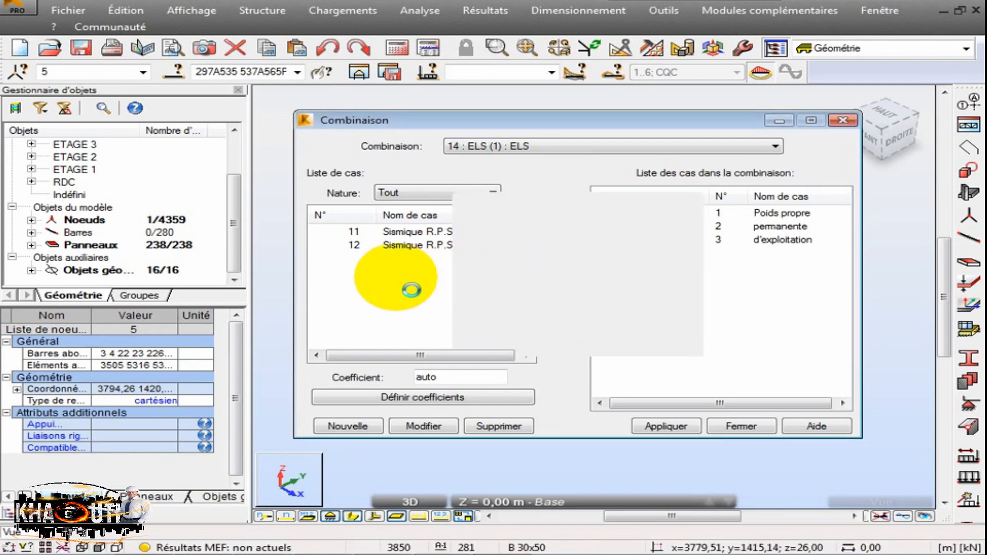
- Add Poids propre, permanente and d'exploitation to the ELS (1) combination with the automatic coefficient, then apply and finish
left_click(352, 233)
left_click(352, 245, "ctrl")
left_click(353, 258, "ctrl")
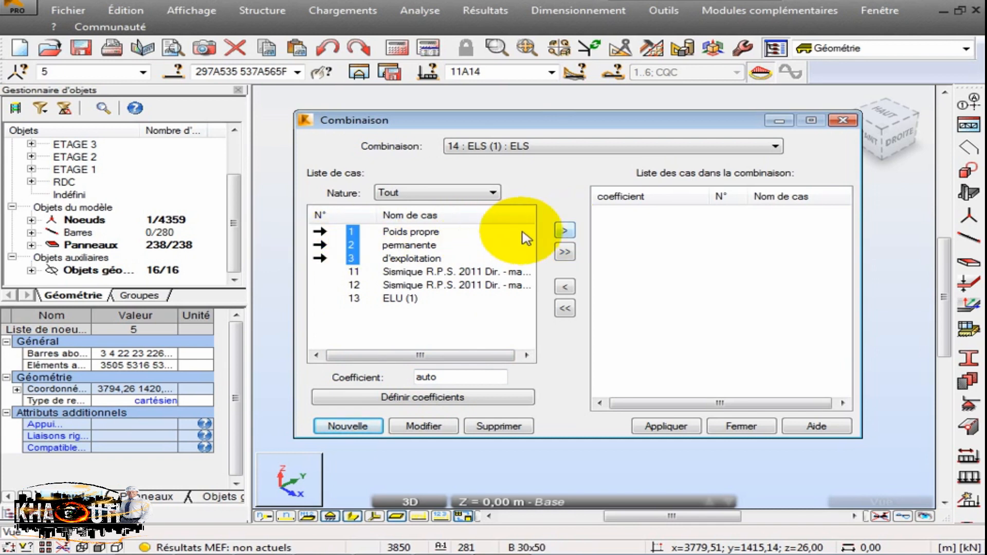
left_click(558, 230)
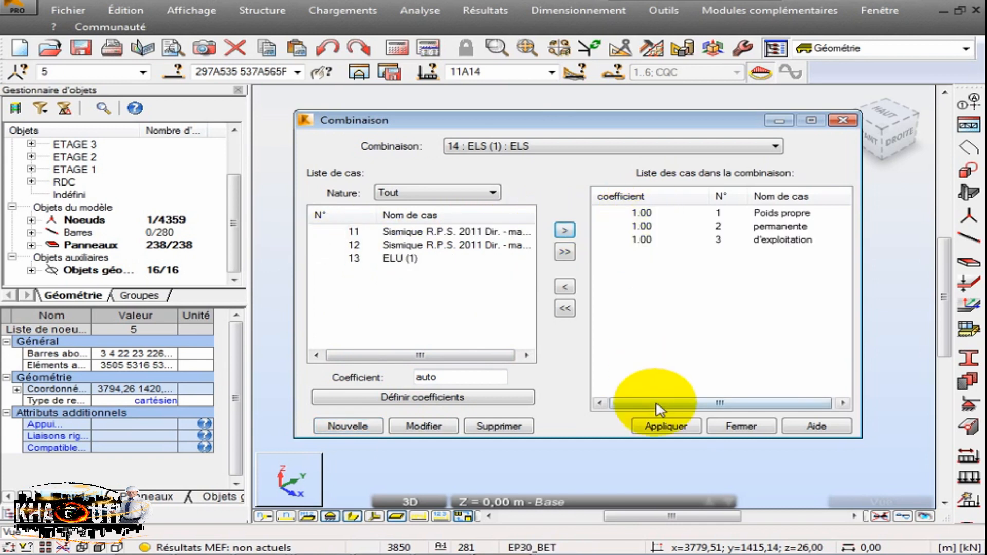
left_click(664, 426)
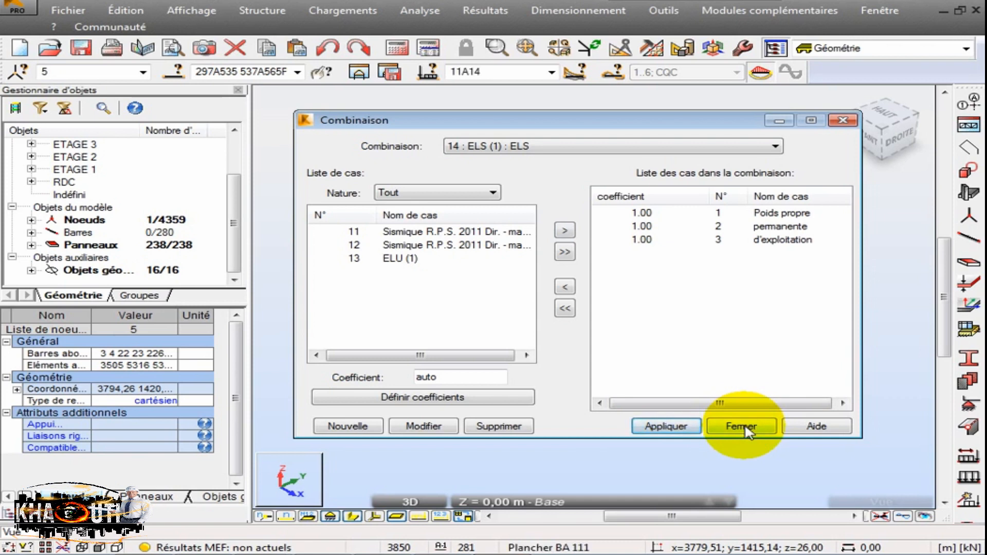
left_click(744, 427)
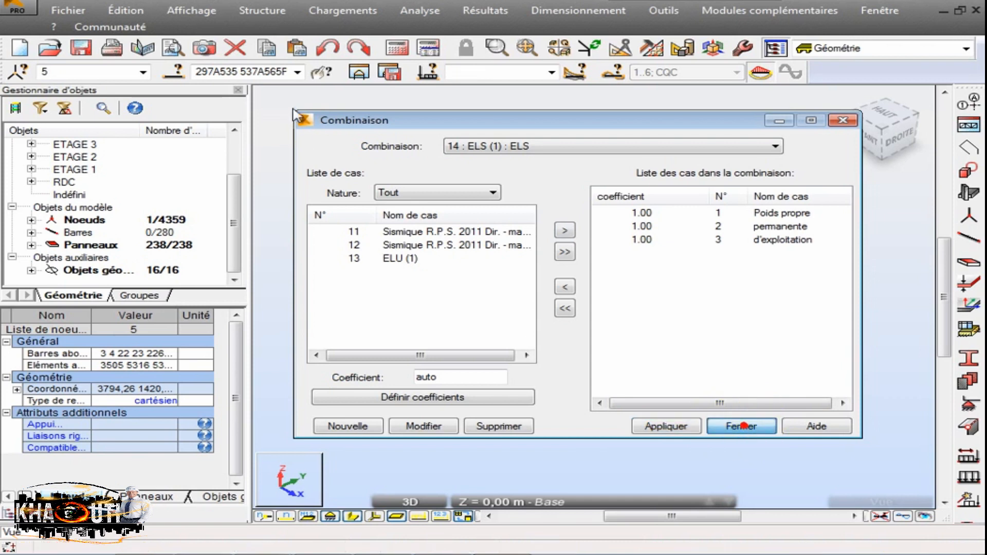
- Review the combination definitions in the combinations table and check the load cases listed in the calculation options
left_click(346, 7)
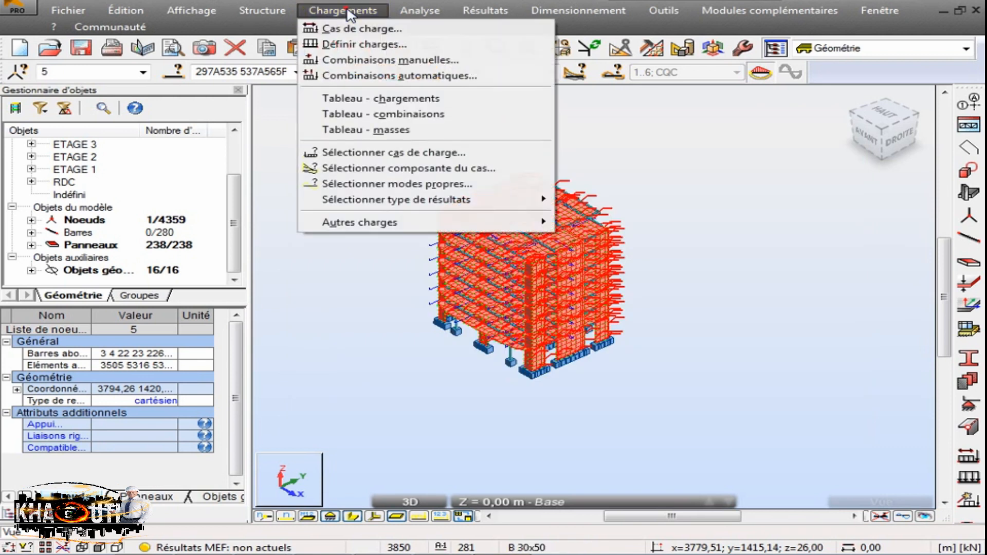
left_click(368, 115)
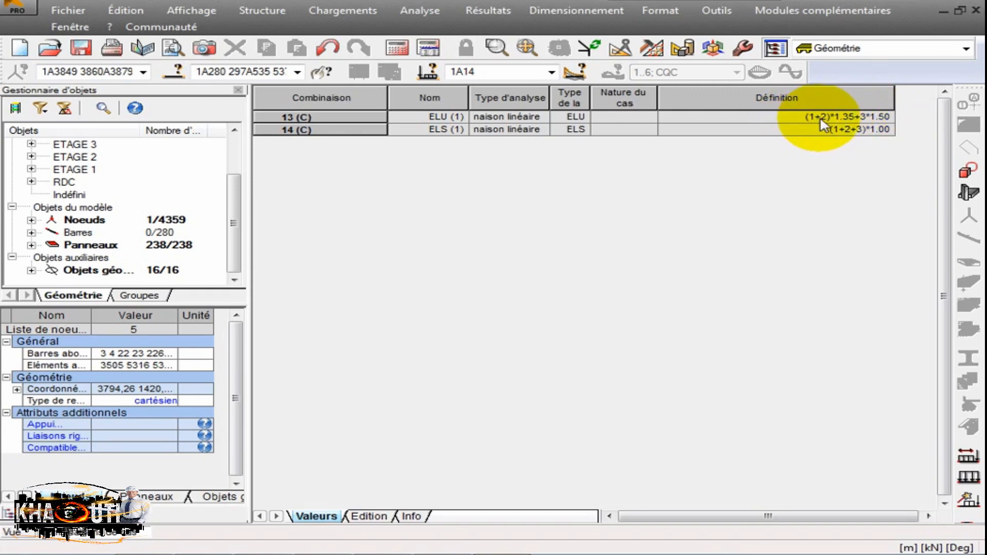
left_click(428, 48)
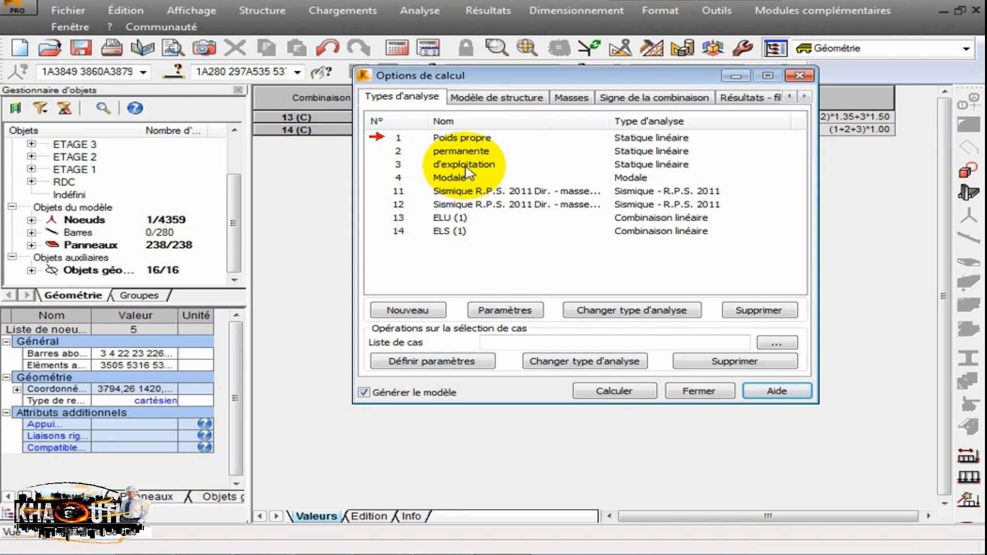
left_click(699, 392)
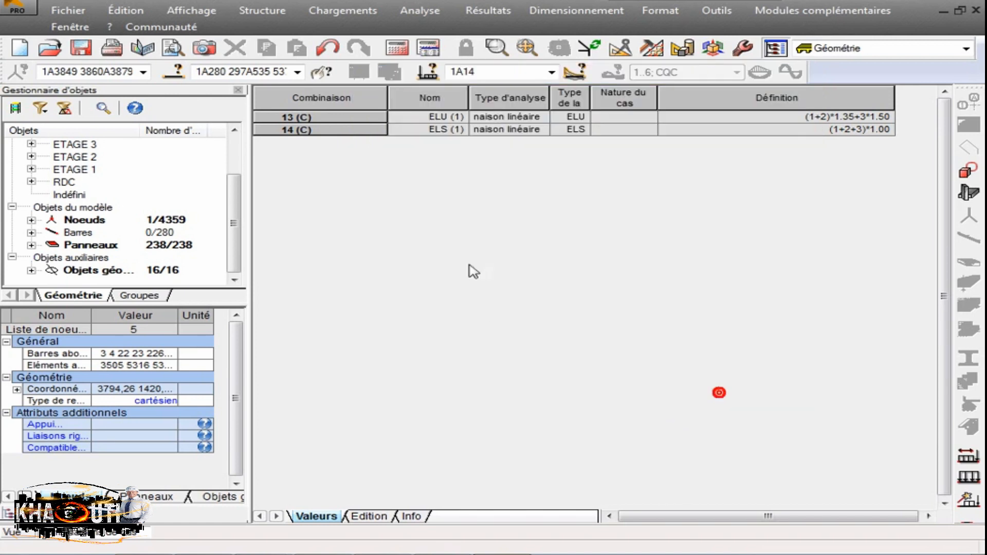
- Close the combinations table and set up automatic combinations under the BAEL 91 code with the "Combinaisons manuelles - génération" option
left_click(976, 11)
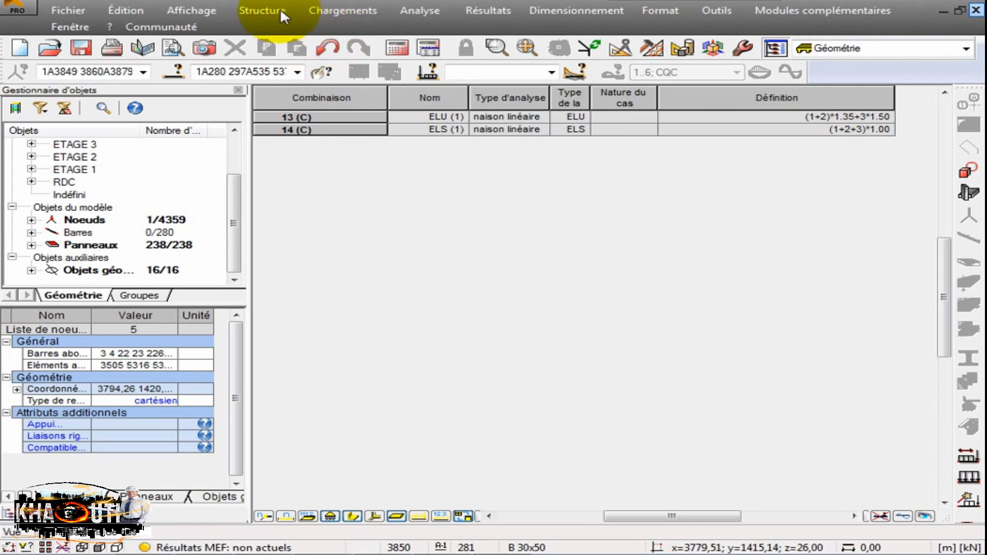
left_click(333, 12)
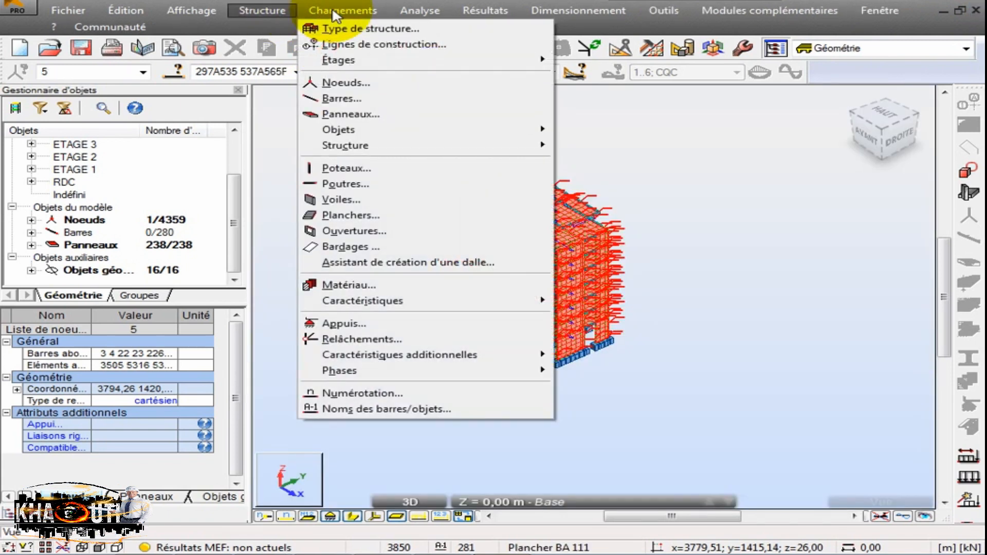
left_click(333, 12)
left_click(332, 8)
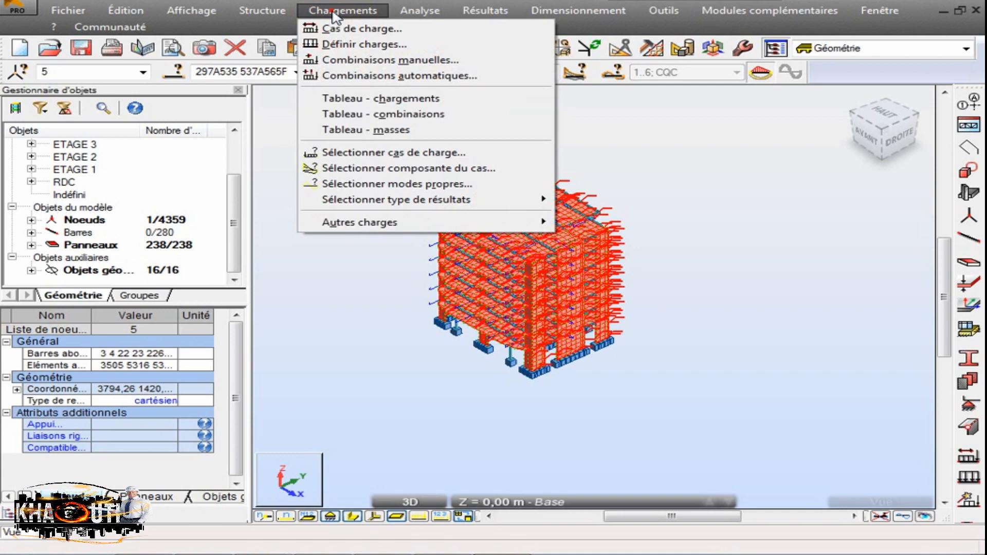
left_click(360, 73)
left_click(561, 176)
left_click(553, 226)
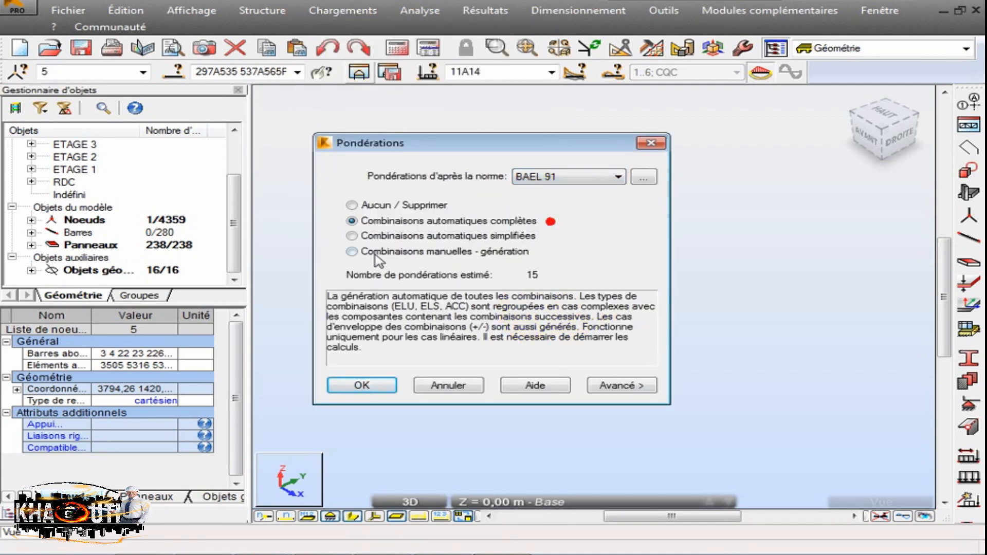
left_click(352, 252)
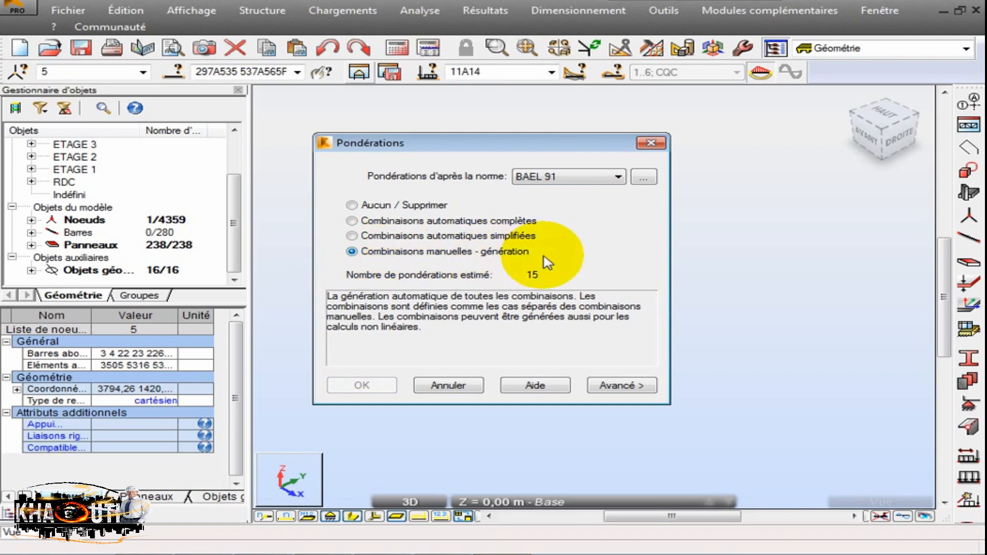
- Open the advanced combination settings, accept replacing the previously calculated combinations, and exclude the SPE and ACC models to keep only ELU and ELS
left_click(618, 391)
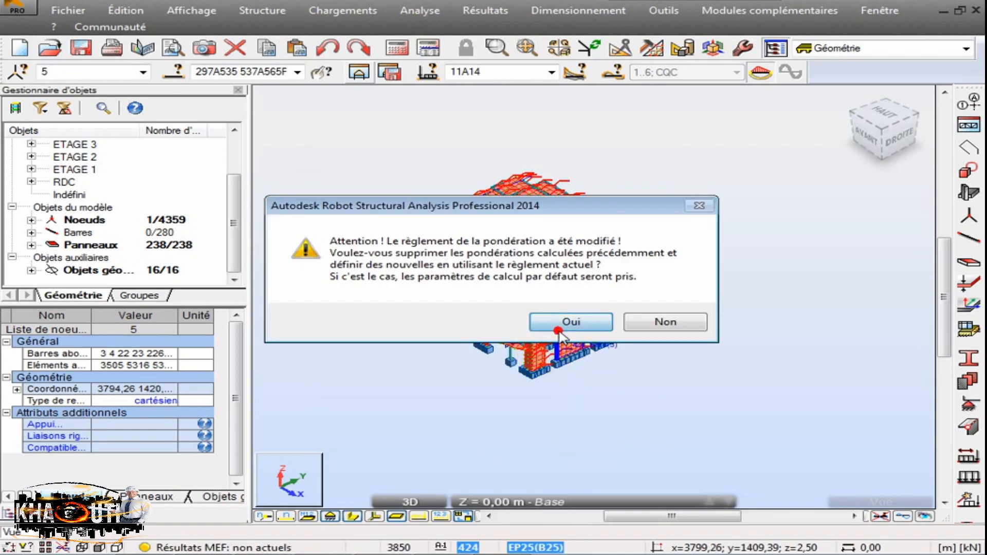
left_click(562, 323)
left_click(317, 307)
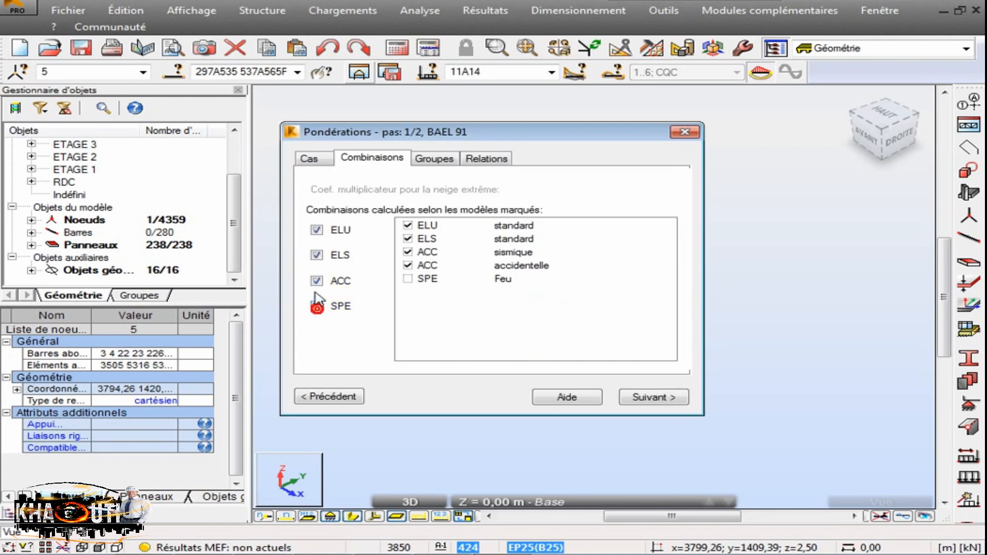
left_click(329, 281)
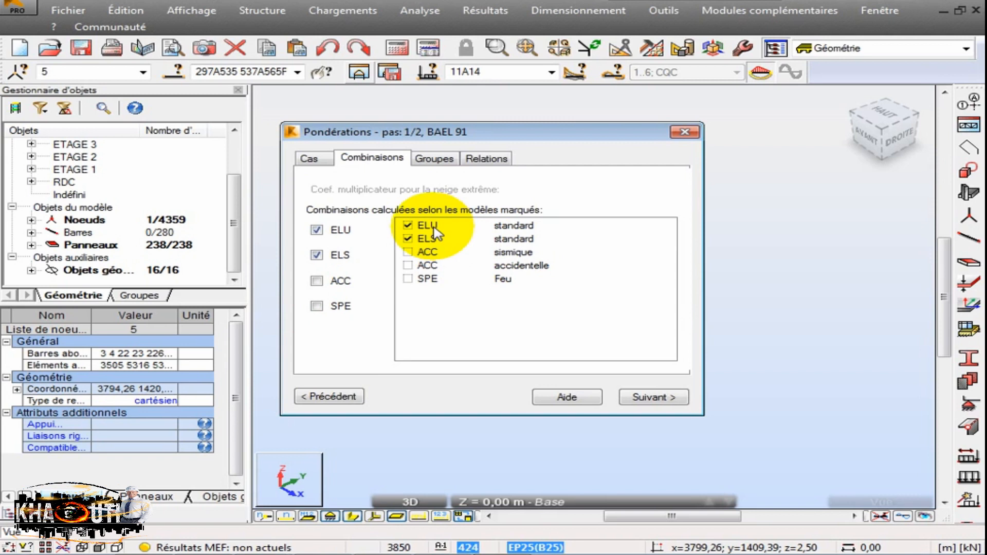
- Add group G1 to the relations of the permanente nature with the "et" operator
left_click(483, 163)
left_click(329, 222)
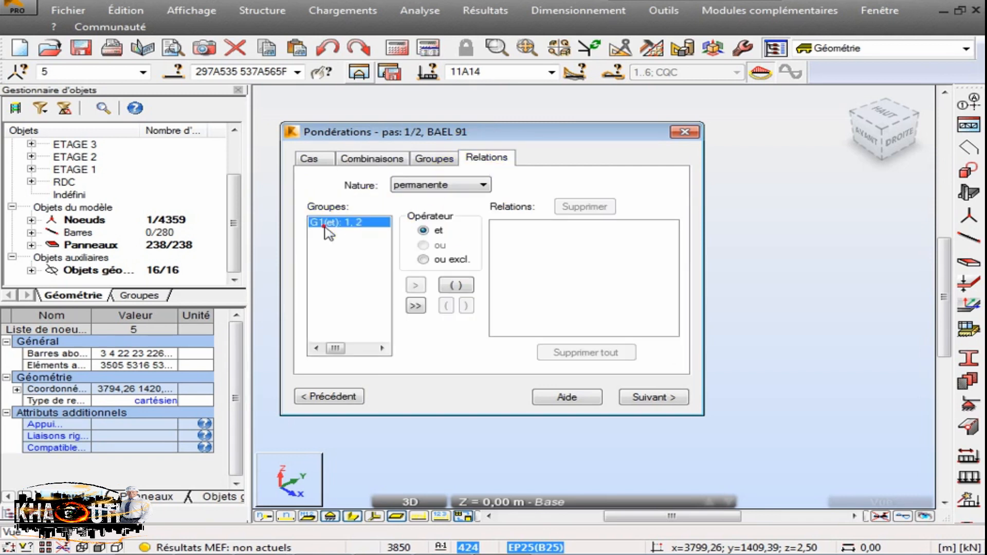
left_click(415, 285)
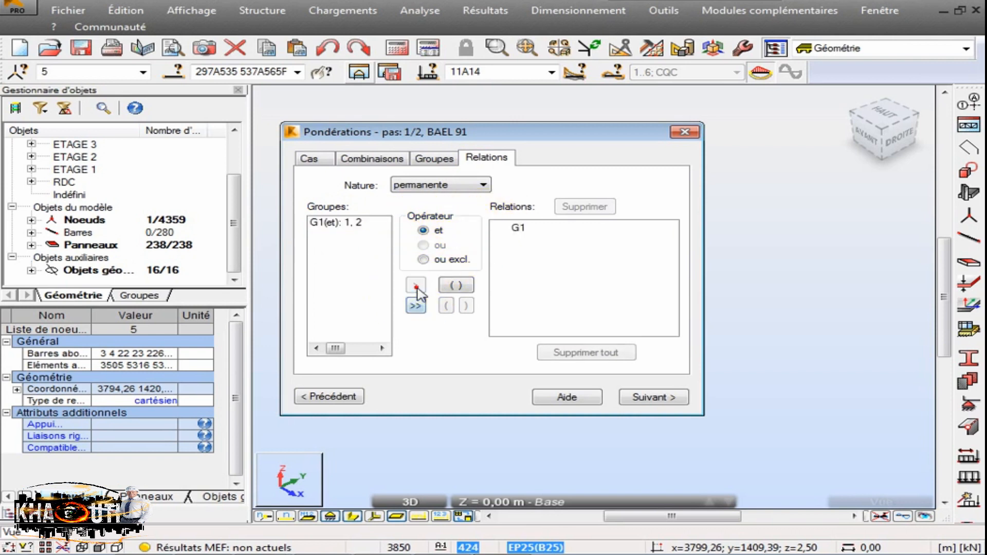
- Add group Q1 to the d'exploitation relations, check the vent nature for groups, and proceed to the selection of combinations to create
left_click(427, 185)
left_click(425, 211)
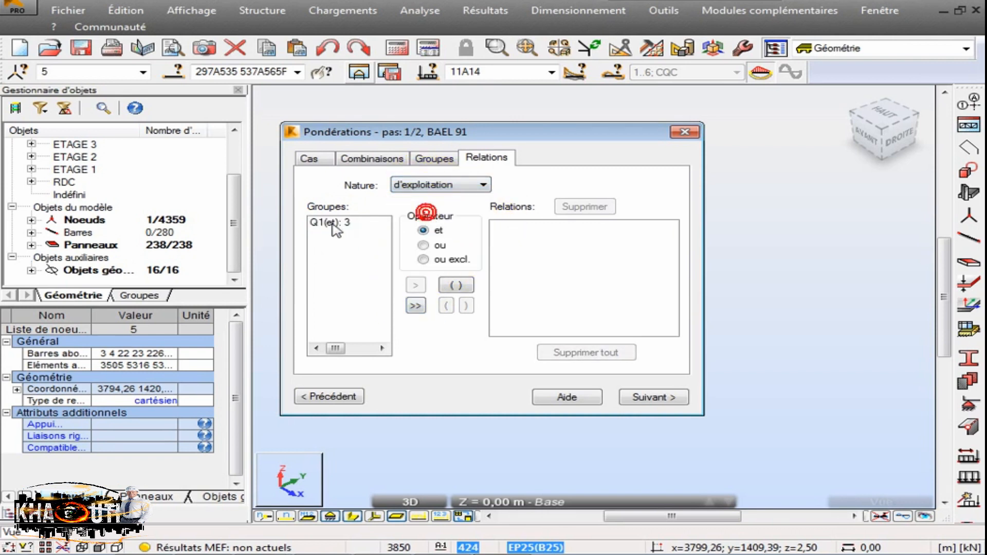
left_click(415, 285)
left_click(432, 185)
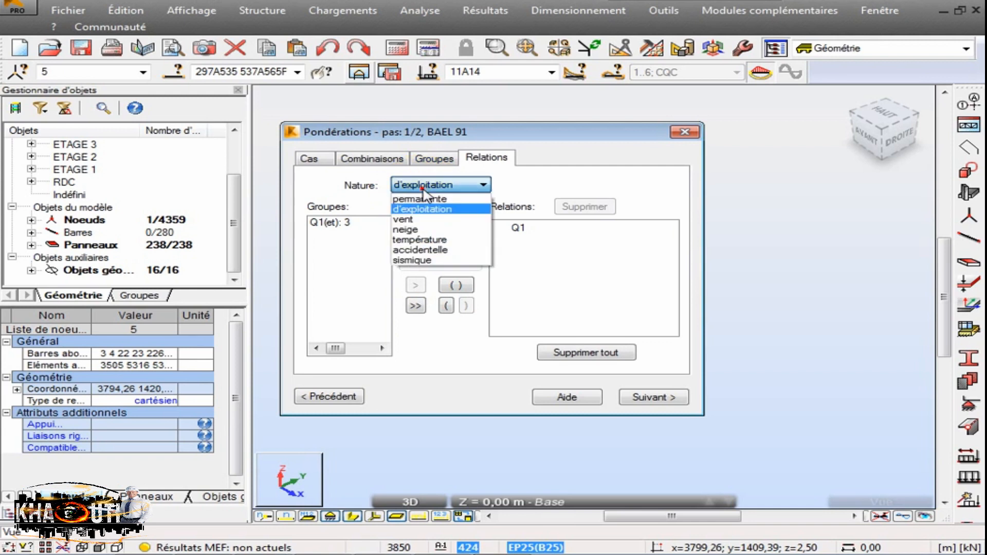
left_click(405, 220)
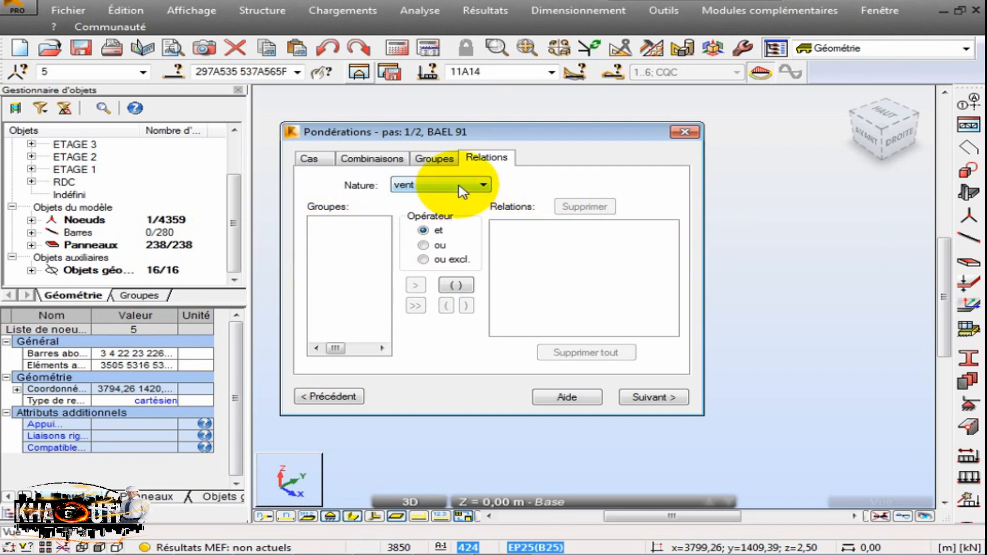
left_click(655, 397)
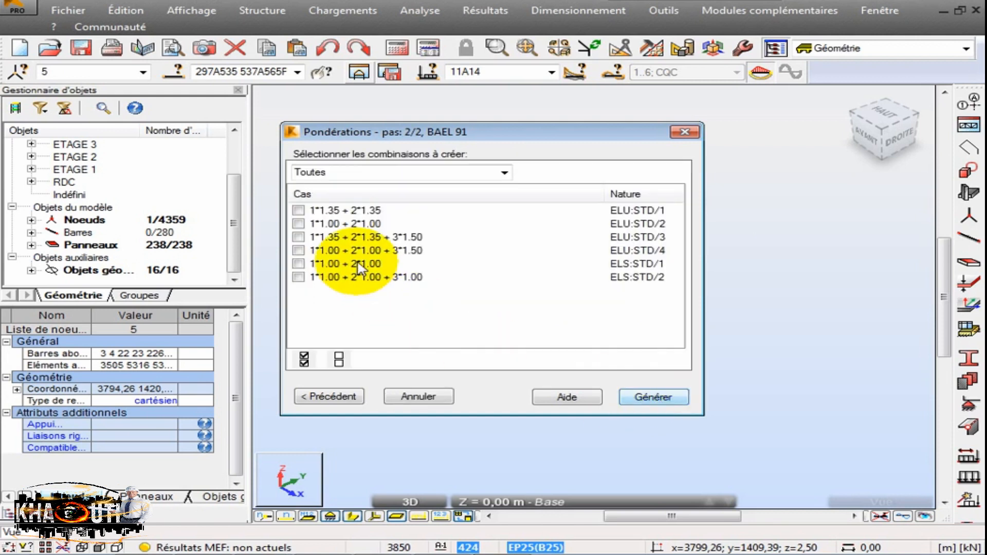